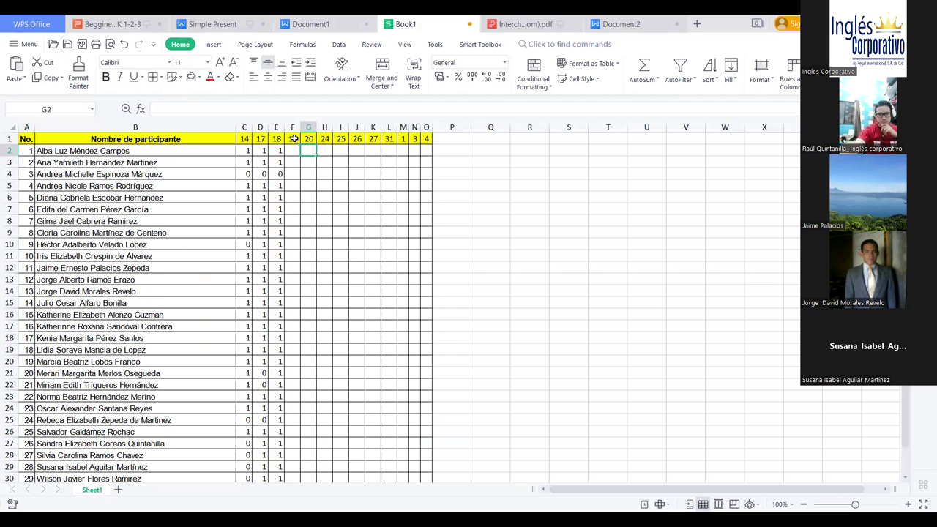
Fill the day 19 column green, from its header down through the participant rows.
{"action": "scroll", "coordinate": [296, 465], "scroll_direction": "down", "scroll_amount": 1}
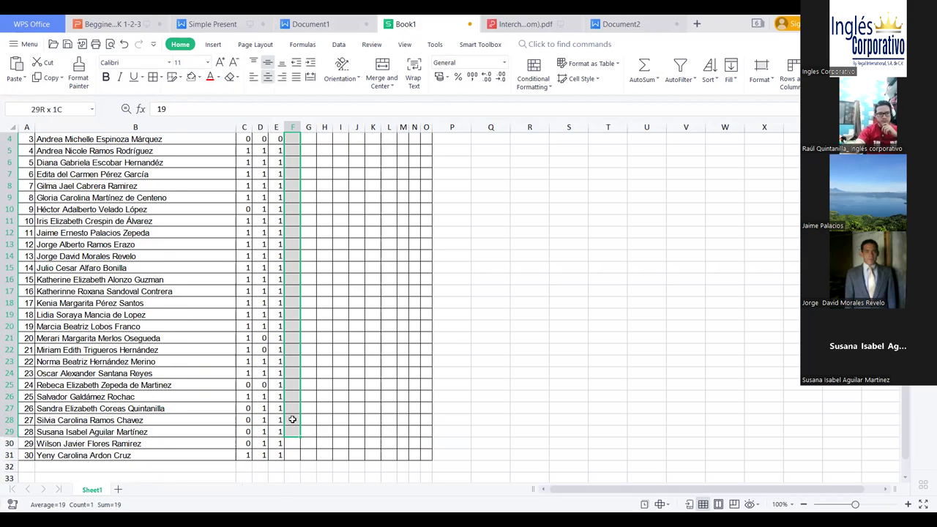
{"action": "scroll", "coordinate": [341, 410], "scroll_direction": "up", "scroll_amount": 1}
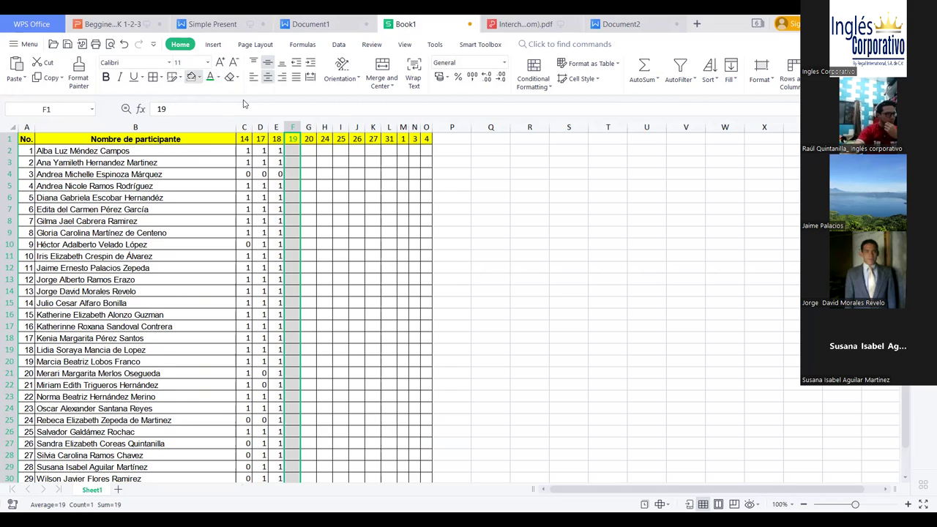
{"action": "left_click", "coordinate": [309, 151]}
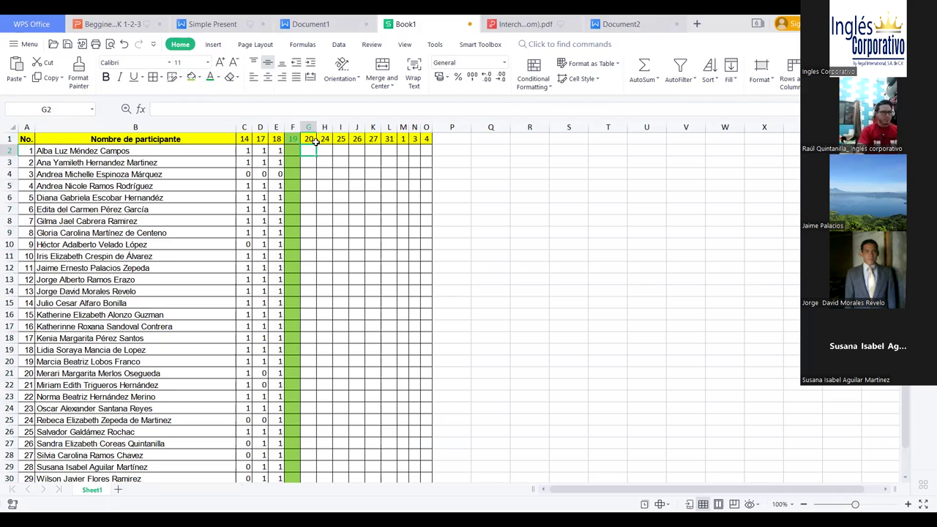
{"action": "left_click_drag", "start_coordinate": [291, 139], "coordinate": [312, 148]}
{"action": "left_click", "coordinate": [311, 148]}
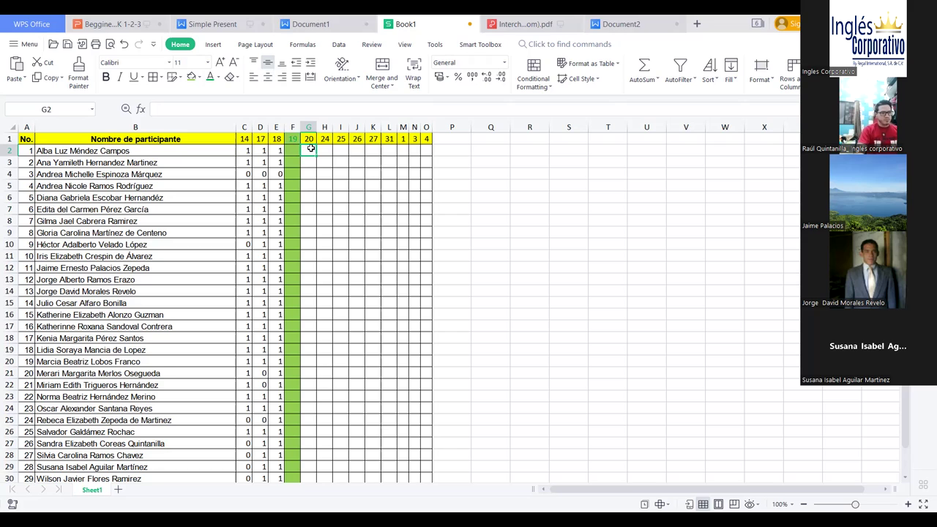
{"action": "left_click", "coordinate": [290, 144]}
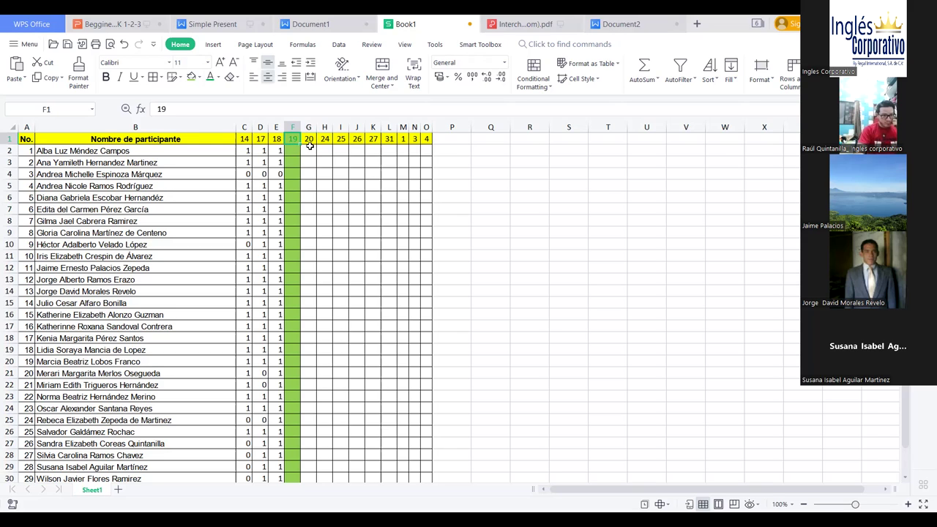
Record day 20 attendance for the first three participants: 1 in G2, 1 in G3 and 0 in G4.
{"action": "left_click", "coordinate": [311, 147]}
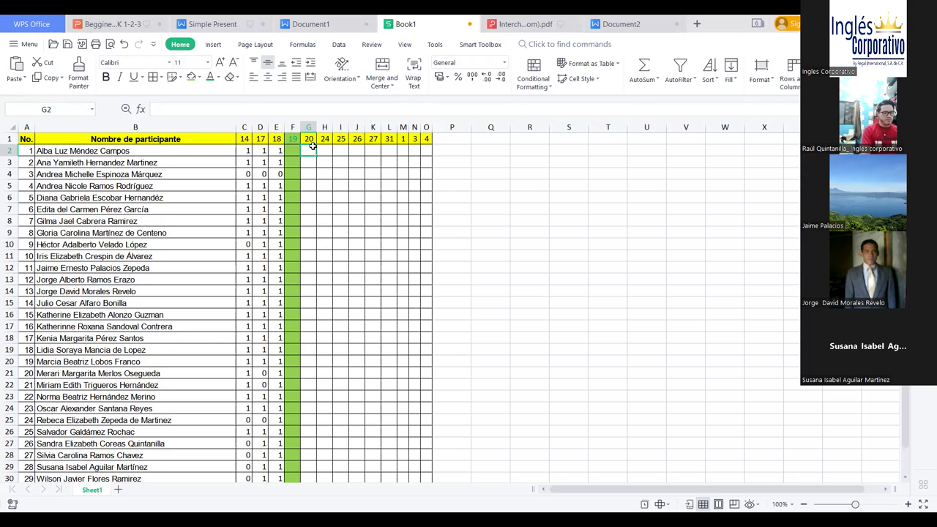
{"action": "type", "text": "1"}
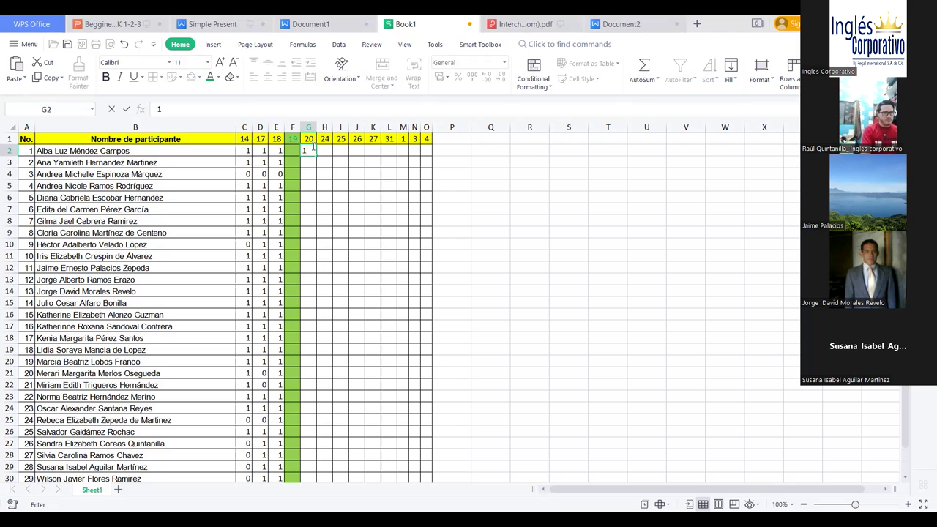
{"action": "key", "text": "Return"}
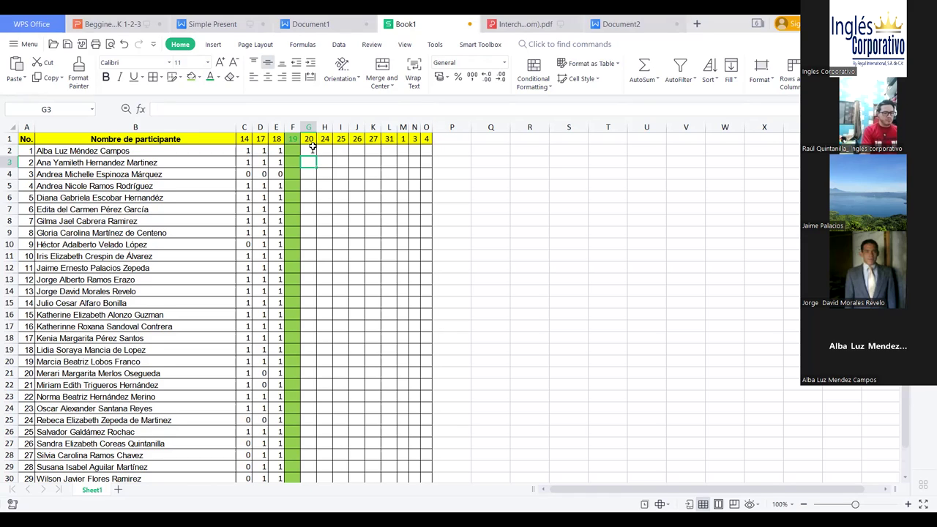
{"action": "type", "text": "1"}
{"action": "key", "text": "Return"}
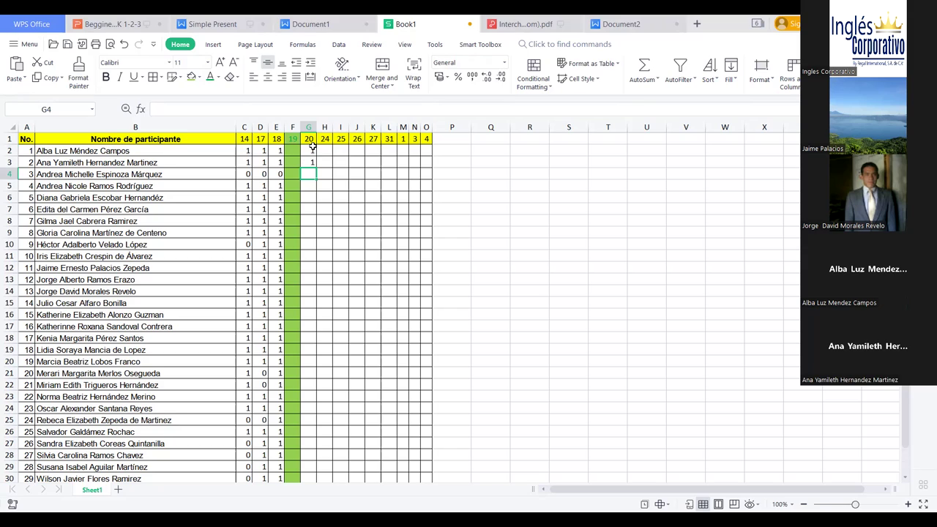
{"action": "type", "text": "0"}
{"action": "key", "text": "Return"}
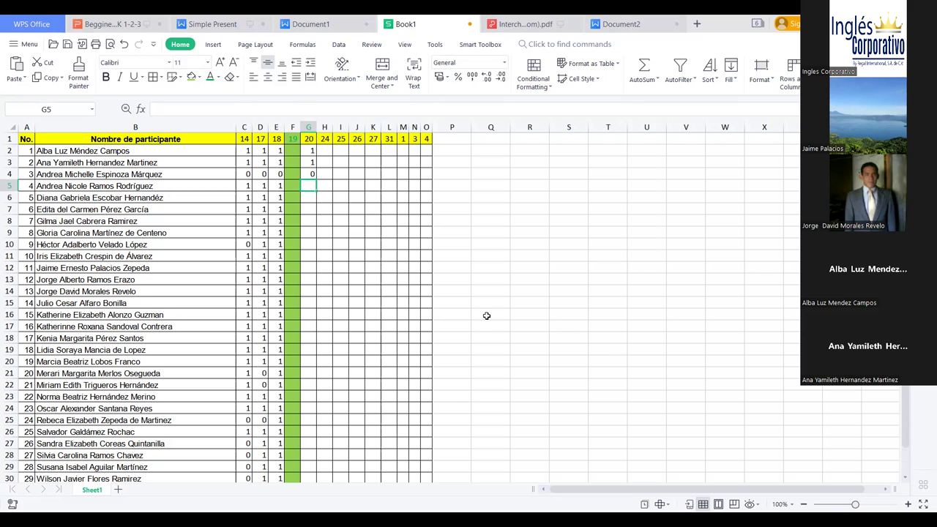
Leave G5 blank for participant 4 and enter 1 in G6 and G7 for participants 5 and 6.
{"action": "key", "text": "Left"}
{"action": "left_click", "coordinate": [312, 186]}
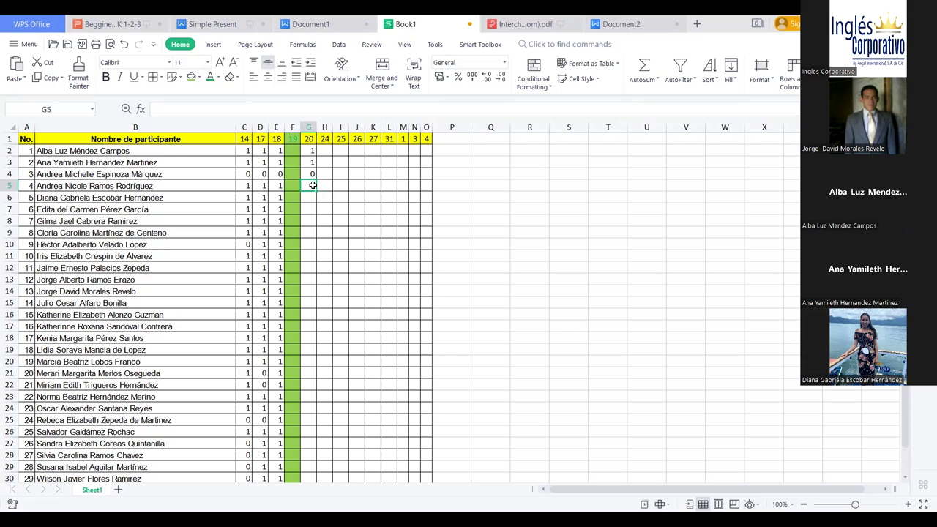
{"action": "type", "text": "1"}
{"action": "key", "text": "BackSpace"}
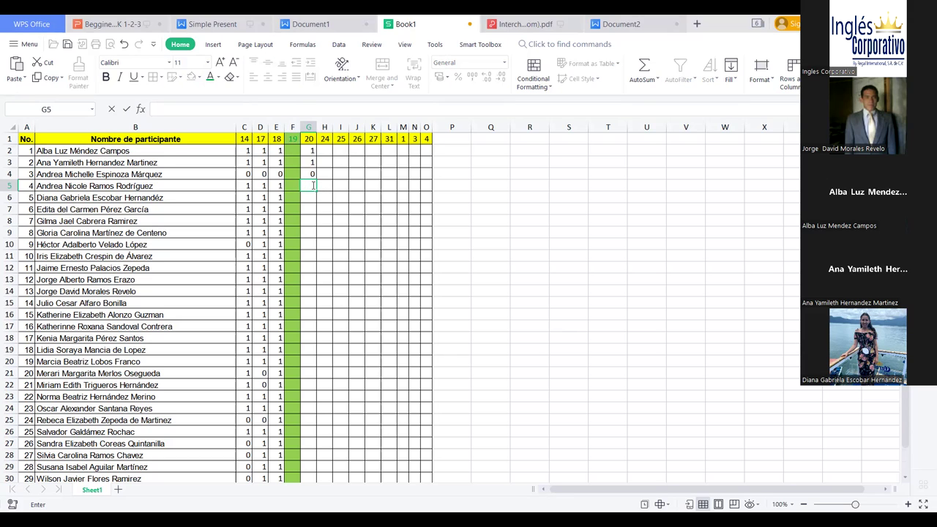
{"action": "key", "text": "Return"}
{"action": "type", "text": "1"}
{"action": "key", "text": "Return"}
{"action": "type", "text": "1"}
{"action": "key", "text": "Return"}
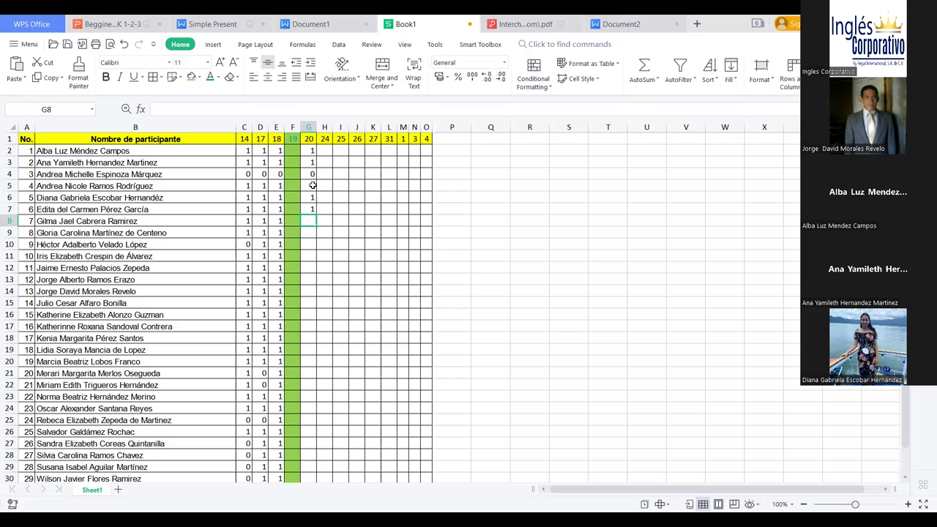
Mark participants 7 to 11 present on day 20 by entering 1 in each cell of G8:G12.
{"action": "type", "text": "1"}
{"action": "key", "text": "Return"}
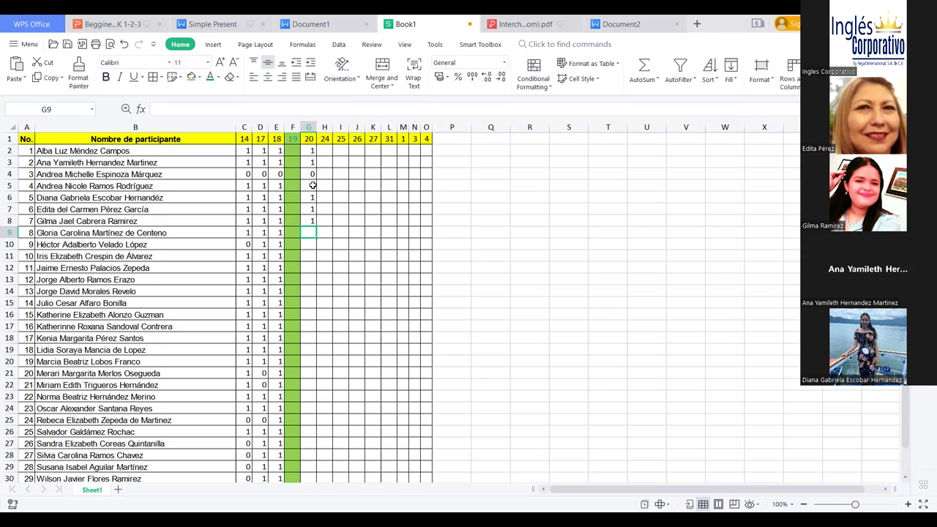
{"action": "type", "text": "1"}
{"action": "key", "text": "Return"}
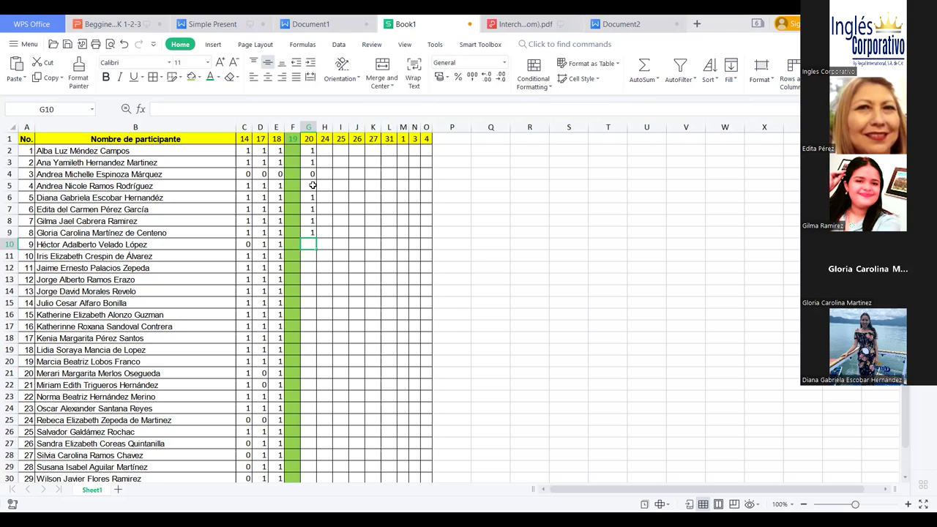
{"action": "type", "text": "1"}
{"action": "key", "text": "Return"}
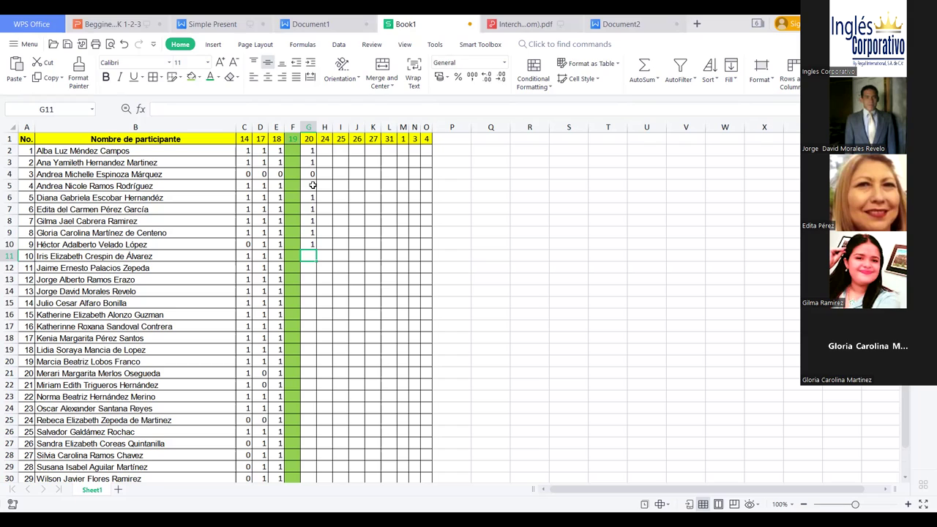
{"action": "type", "text": "1"}
{"action": "key", "text": "Return"}
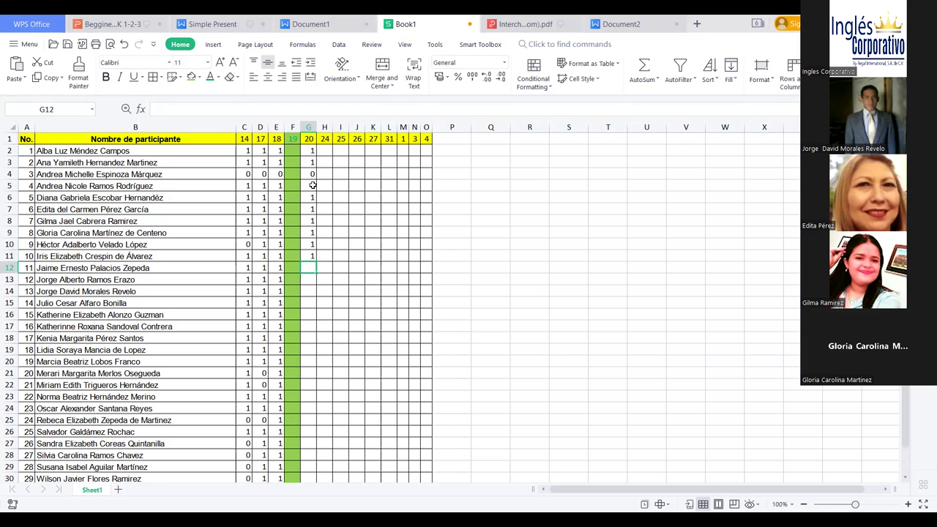
{"action": "type", "text": "1"}
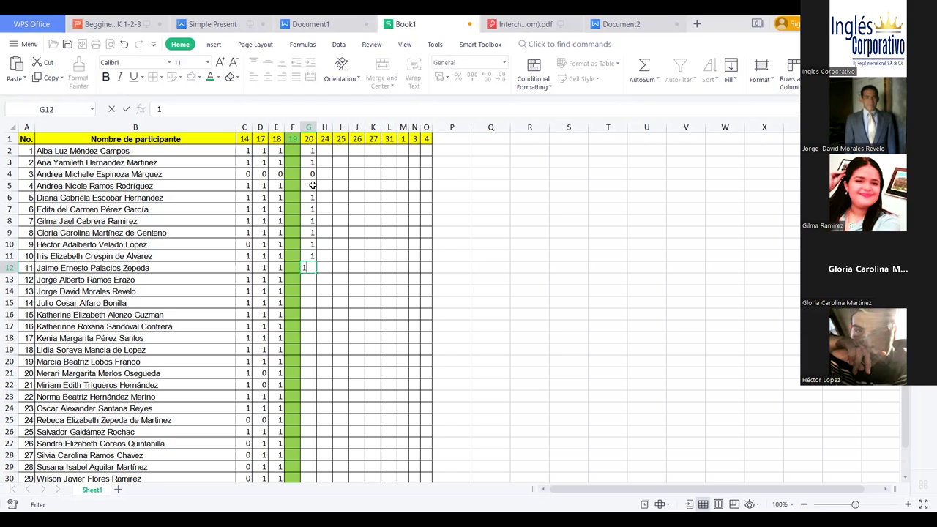
{"action": "key", "text": "Return"}
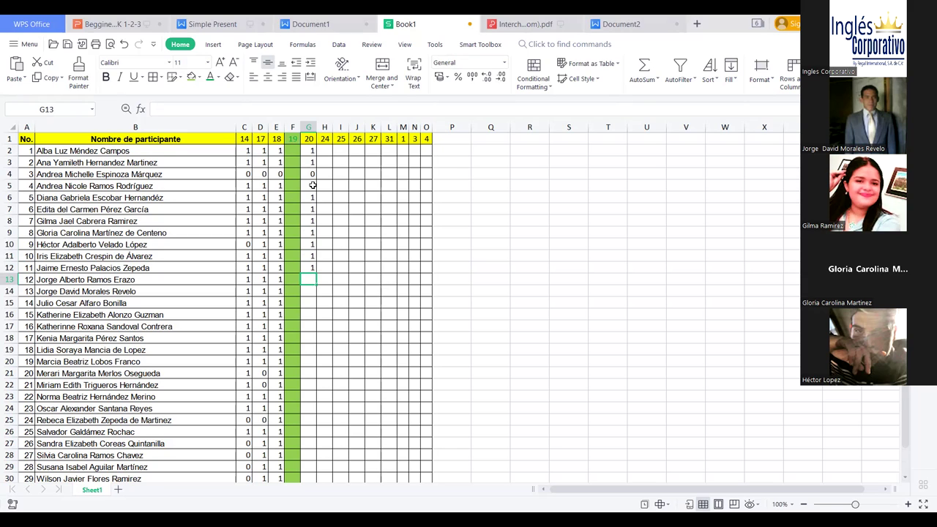
Mark participants 12 to 16 present on day 20 by entering 1 in each cell of G13:G17.
{"action": "type", "text": "1"}
{"action": "key", "text": "Return"}
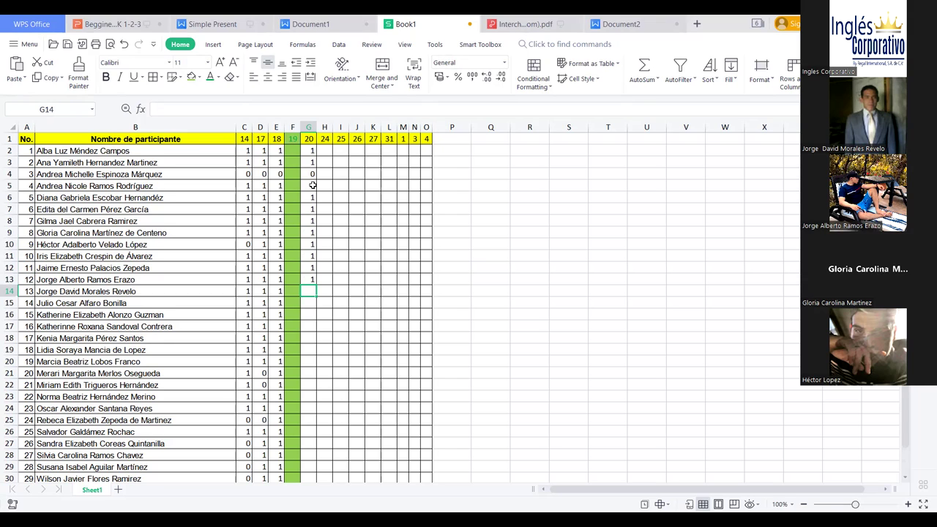
{"action": "type", "text": "1"}
{"action": "key", "text": "Return"}
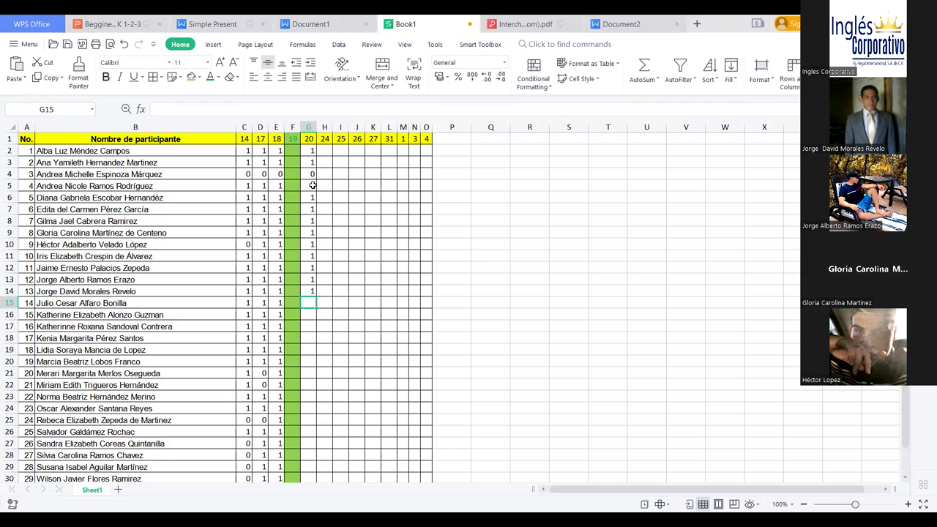
{"action": "type", "text": "1"}
{"action": "key", "text": "Return"}
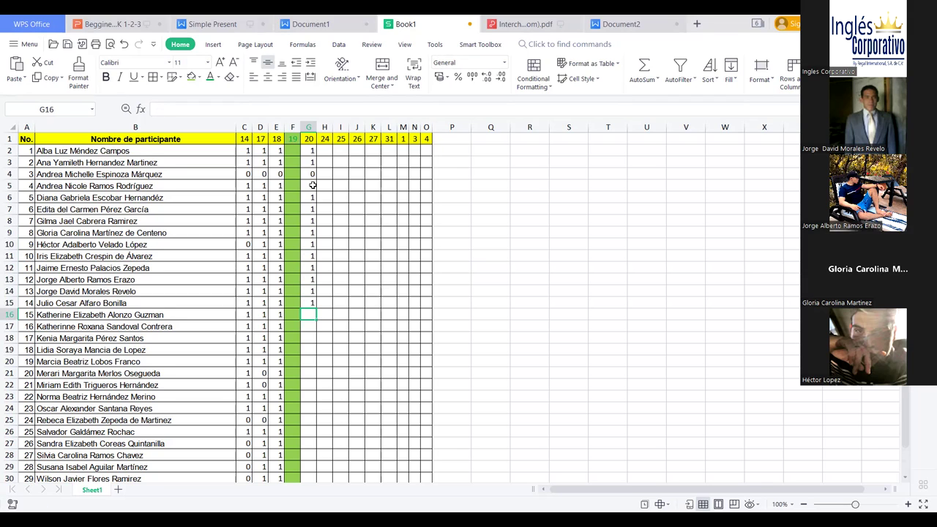
{"action": "type", "text": "1"}
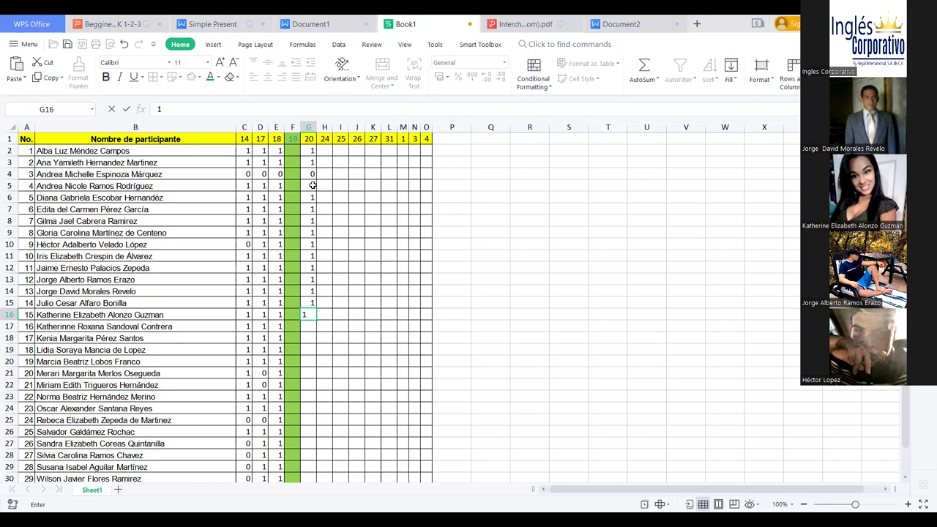
{"action": "key", "text": "Return"}
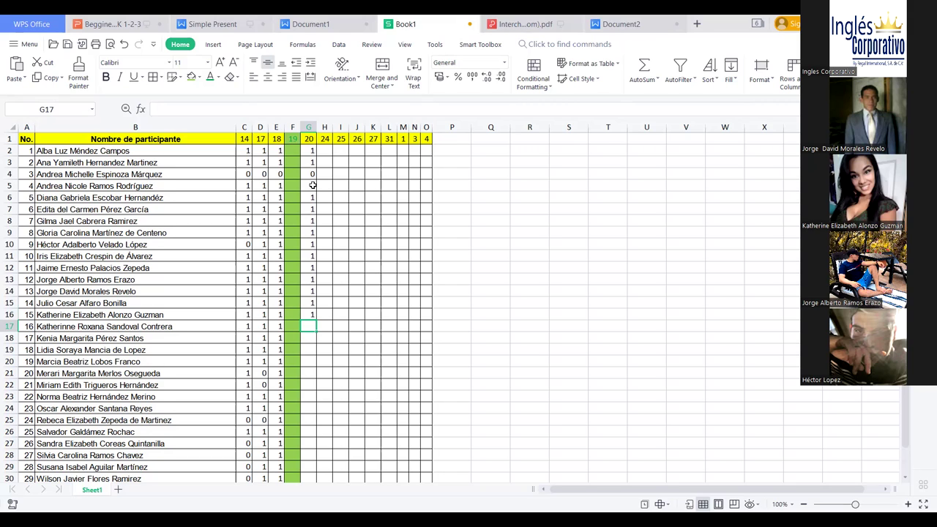
{"action": "type", "text": "1"}
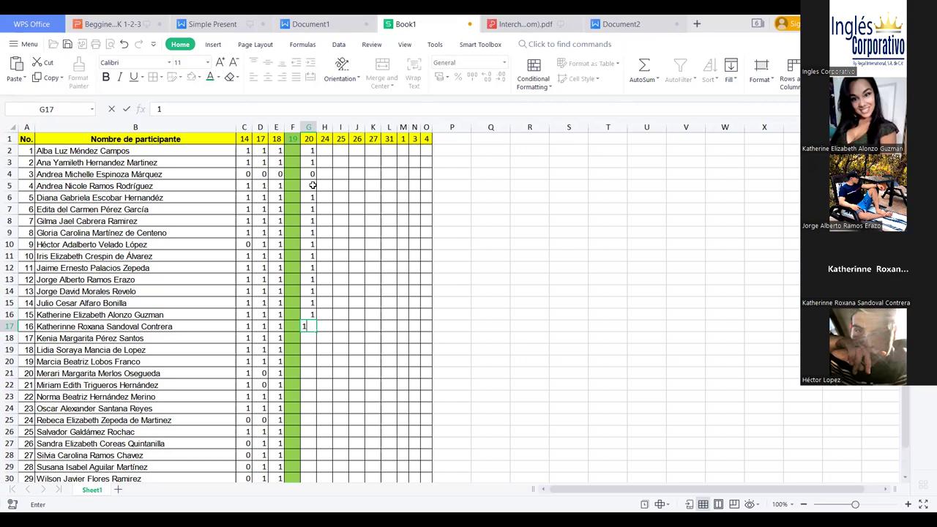
{"action": "key", "text": "Return"}
Mark participants 17 to 21 present on day 20 by entering 1 in each cell of G18:G22.
{"action": "type", "text": "1"}
{"action": "key", "text": "Return"}
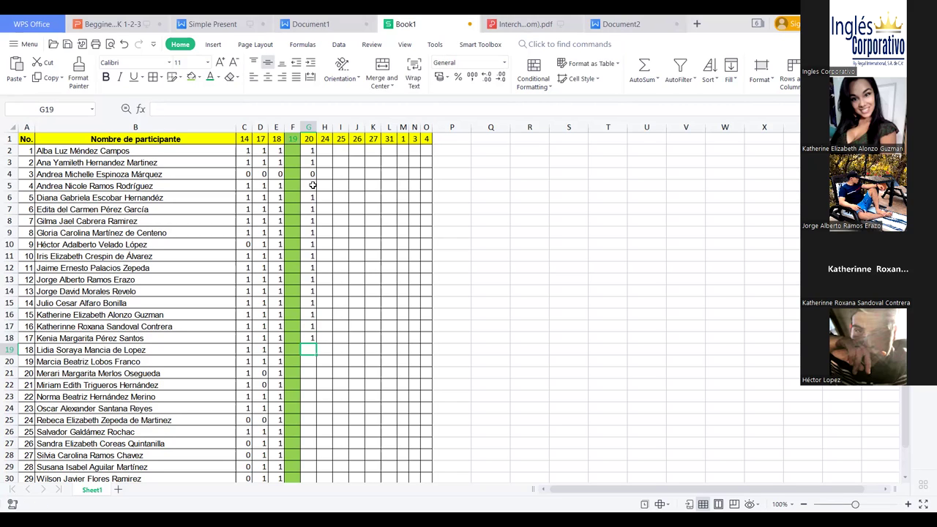
{"action": "type", "text": "1"}
{"action": "key", "text": "Return"}
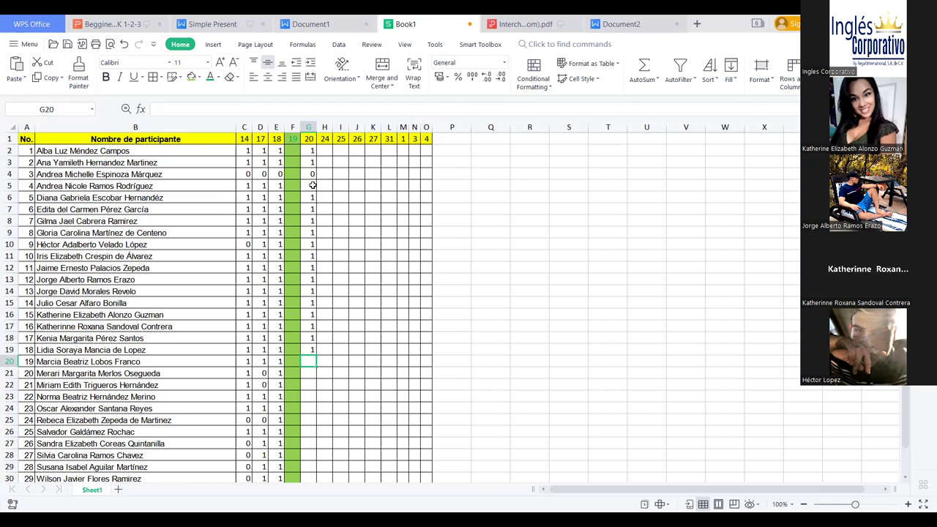
{"action": "type", "text": "1"}
{"action": "key", "text": "Return"}
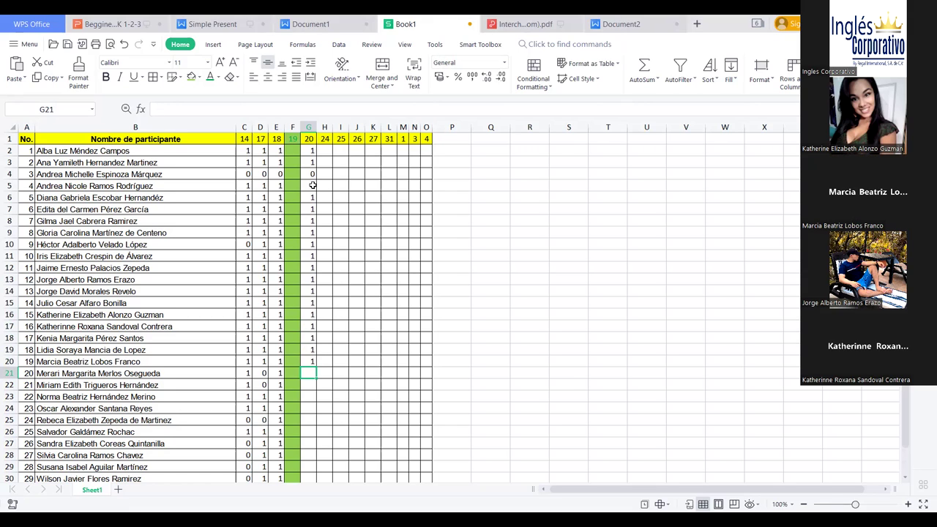
{"action": "type", "text": "1"}
{"action": "key", "text": "Return"}
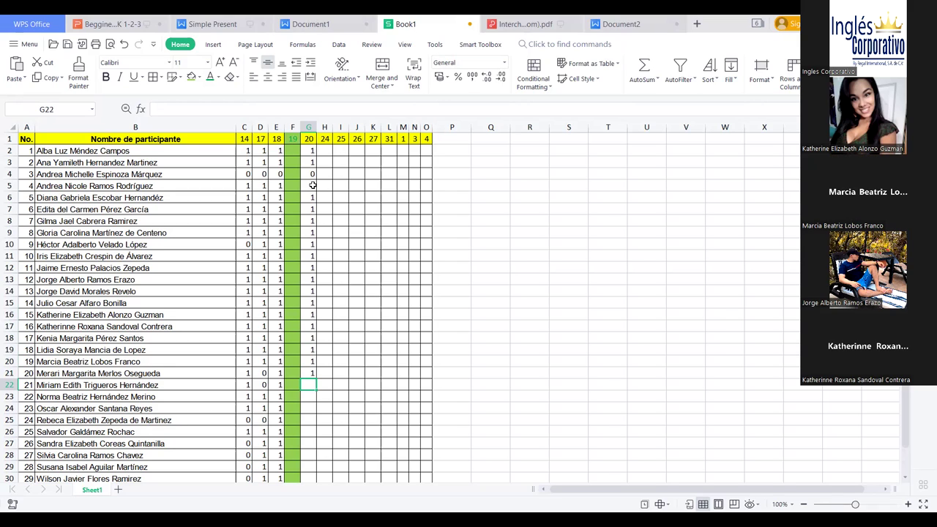
{"action": "key", "text": "Return"}
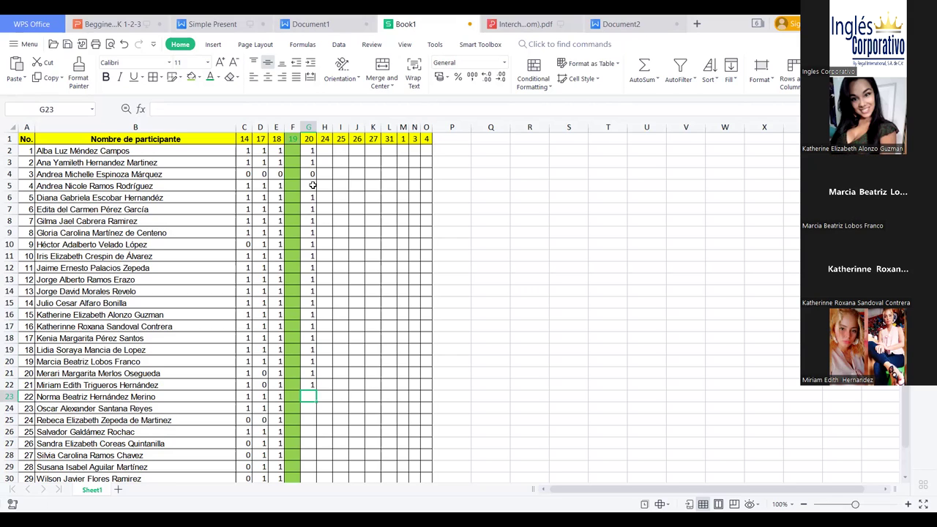
Record participant 22 as absent on day 20 with a 0 in G23.
{"action": "type", "text": "1"}
{"action": "key", "text": "Return"}
{"action": "key", "text": "Up"}
{"action": "type", "text": "0"}
{"action": "key", "text": "Return"}
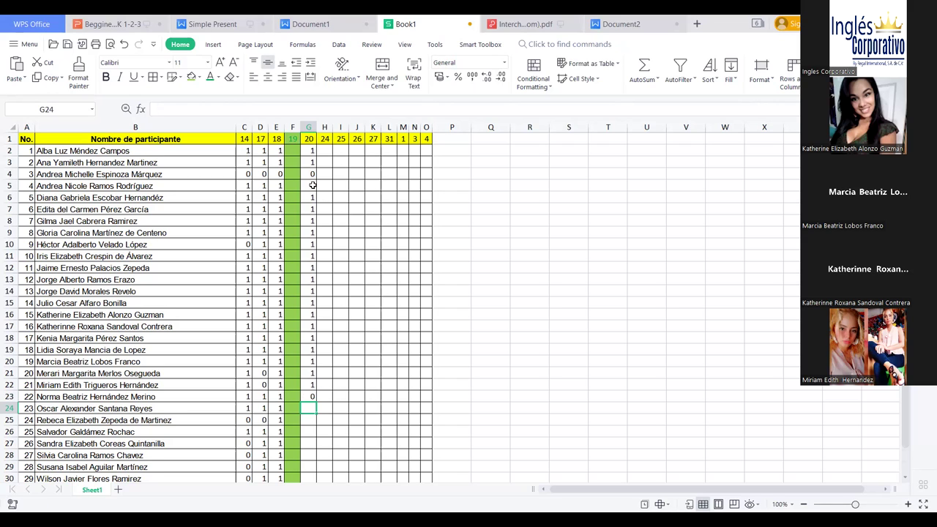
Record day 20 attendance for participants 23 to 25: 1 in G24, 1 in G25 and 0 in G26.
{"action": "type", "text": "1"}
{"action": "key", "text": "Return"}
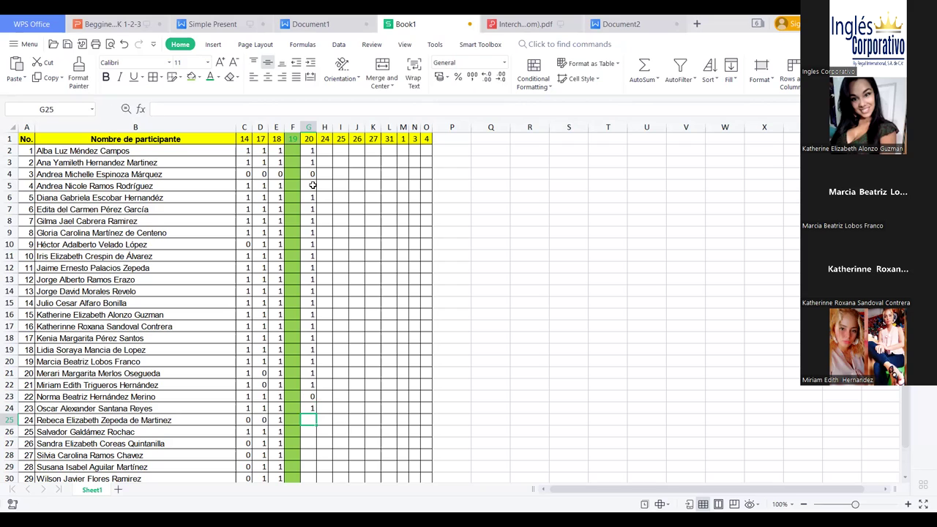
{"action": "type", "text": "1"}
{"action": "key", "text": "Return"}
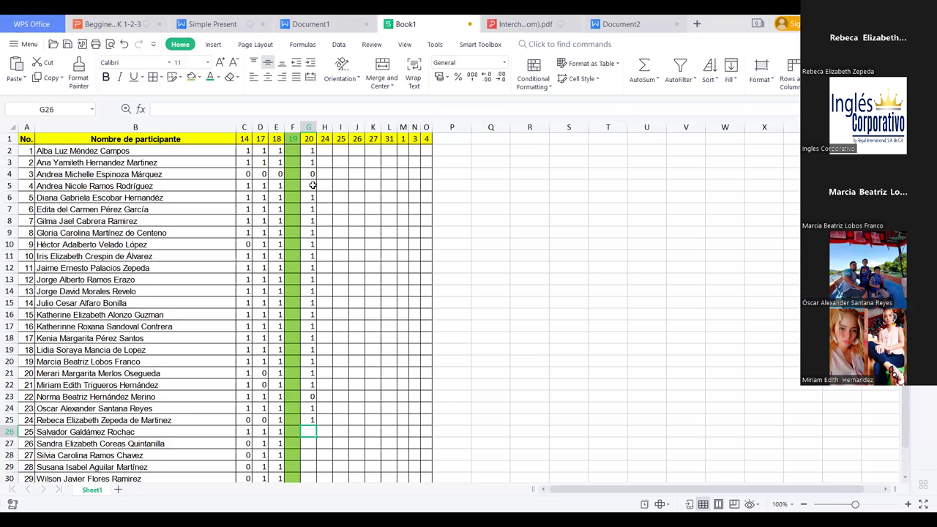
{"action": "type", "text": "1"}
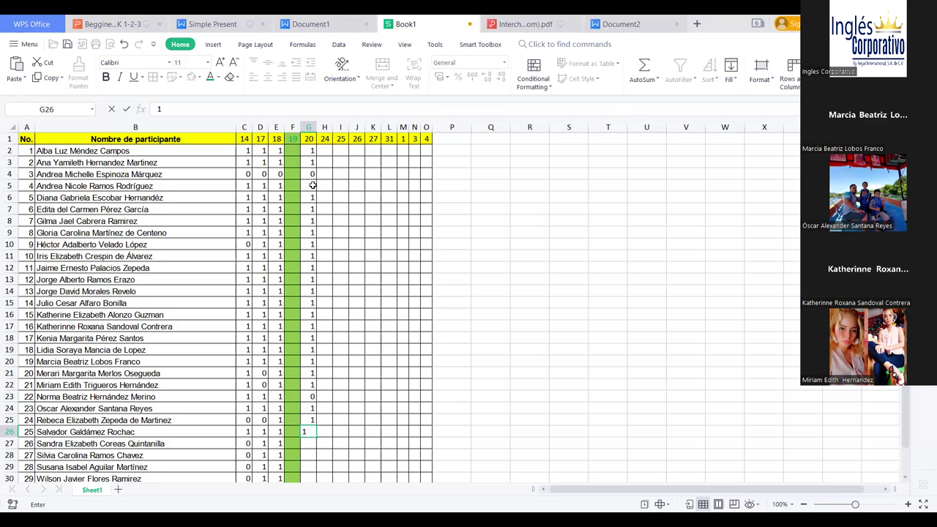
{"action": "key", "text": "BackSpace"}
{"action": "type", "text": "0"}
{"action": "key", "text": "Return"}
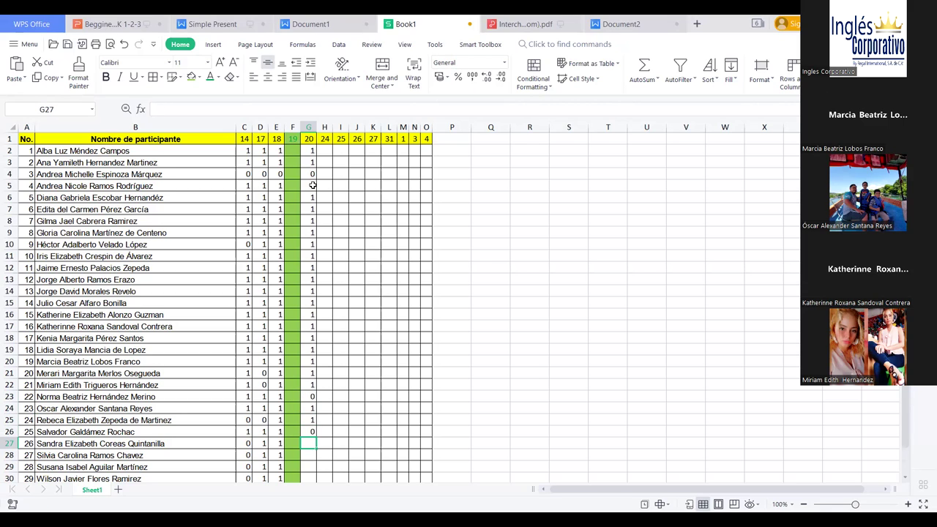
Mark participants 26 to 30 present on day 20 by entering 1 in each cell of G27:G31.
{"action": "type", "text": "1"}
{"action": "key", "text": "Return"}
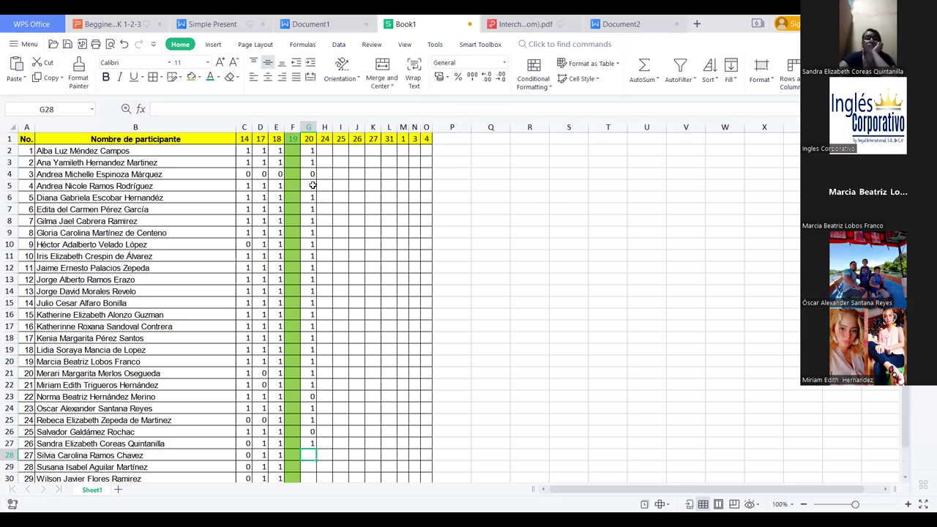
{"action": "type", "text": "1"}
{"action": "key", "text": "Return"}
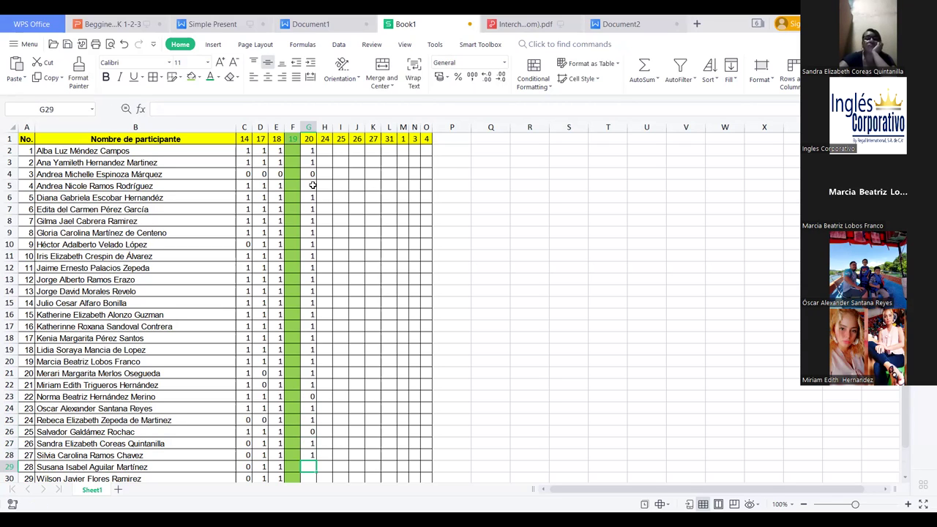
{"action": "type", "text": "1"}
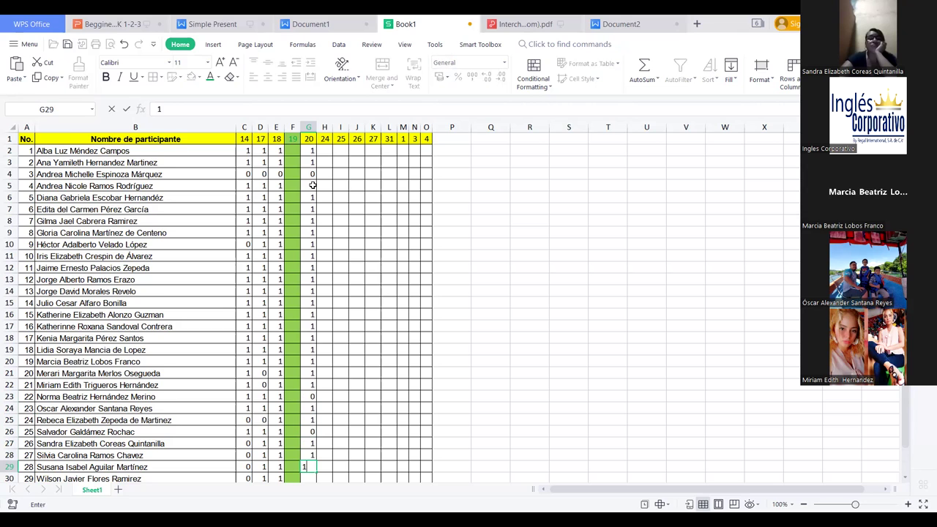
{"action": "key", "text": "Return"}
{"action": "type", "text": "1"}
{"action": "key", "text": "Return"}
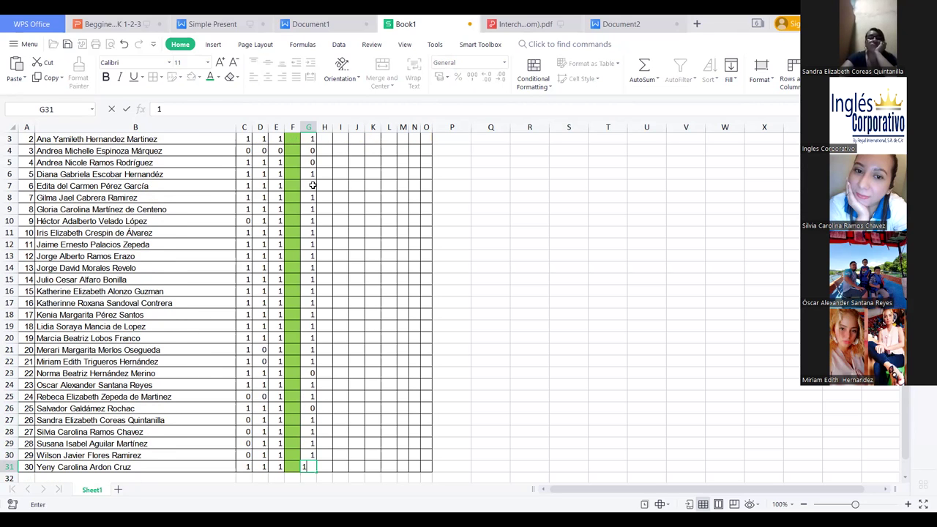
{"action": "type", "text": "1"}
{"action": "key", "text": "Return"}
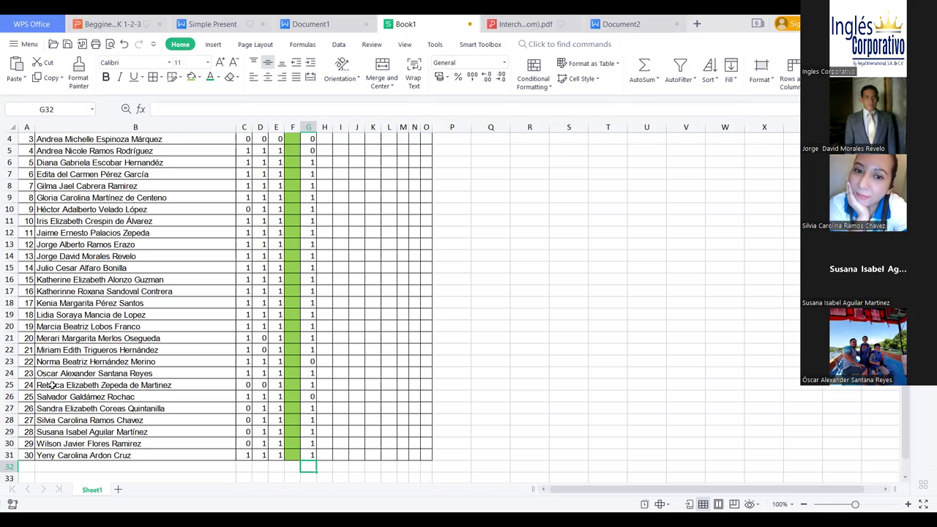
Change participant 28's day 14 attendance in C29 to 1.
{"action": "scroll", "coordinate": [87, 410], "scroll_direction": "up", "scroll_amount": 1}
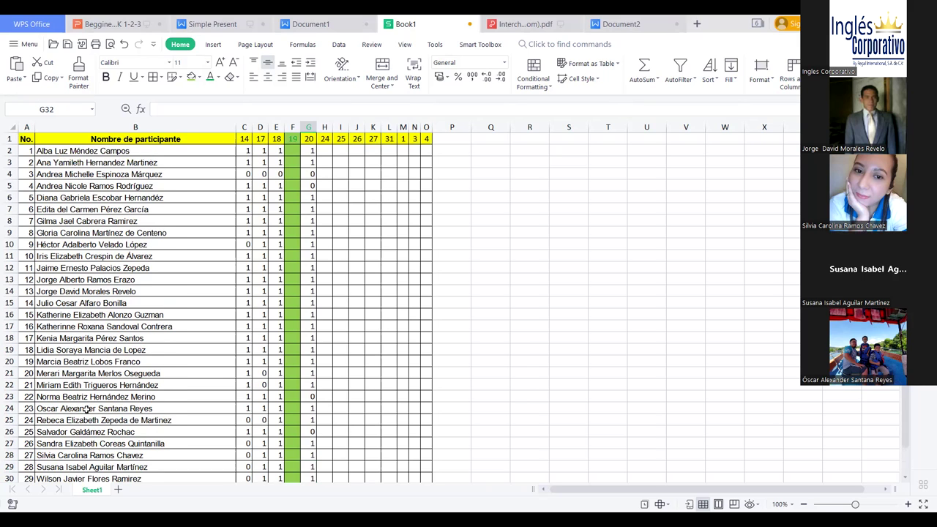
{"action": "scroll", "coordinate": [86, 410], "scroll_direction": "down", "scroll_amount": 2}
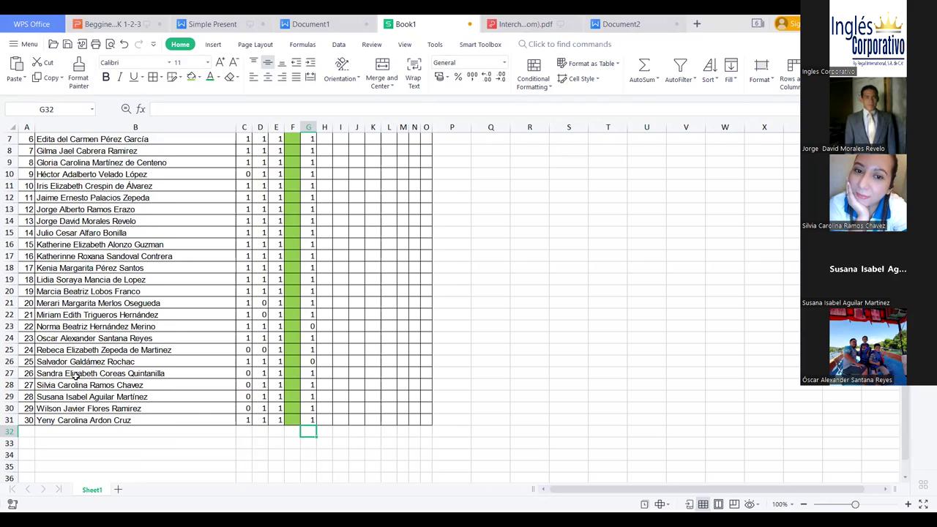
{"action": "left_click", "coordinate": [79, 397]}
{"action": "left_click", "coordinate": [242, 397]}
{"action": "type", "text": "1"}
{"action": "key", "text": "Return"}
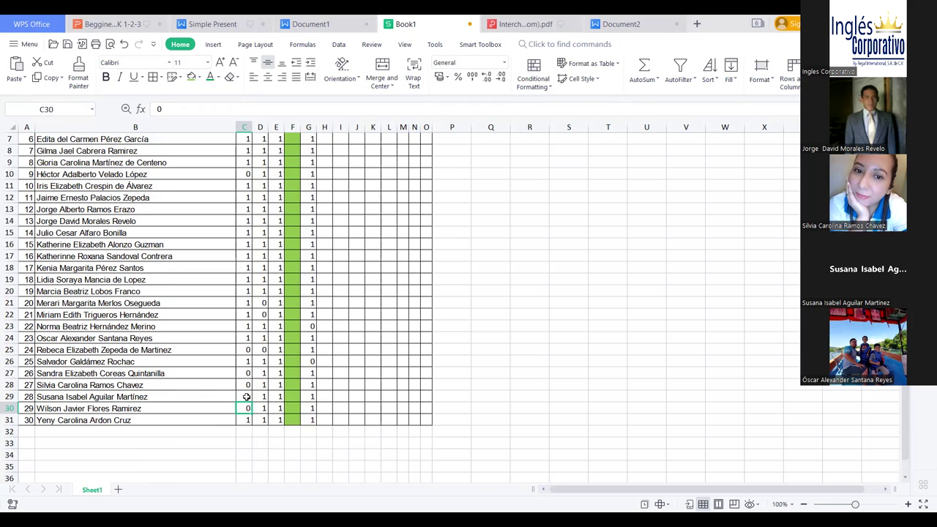
{"action": "scroll", "coordinate": [242, 344], "scroll_direction": "up", "scroll_amount": 2}
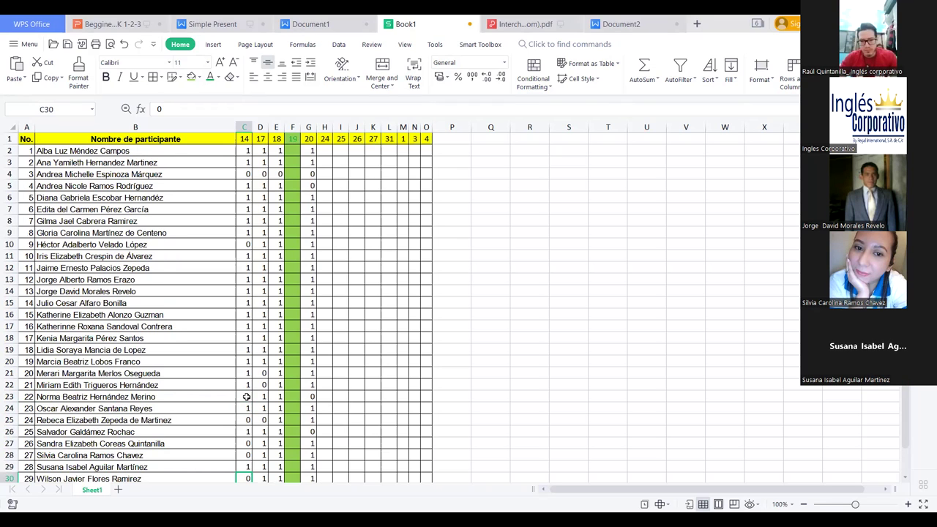
{"action": "left_click", "coordinate": [244, 139]}
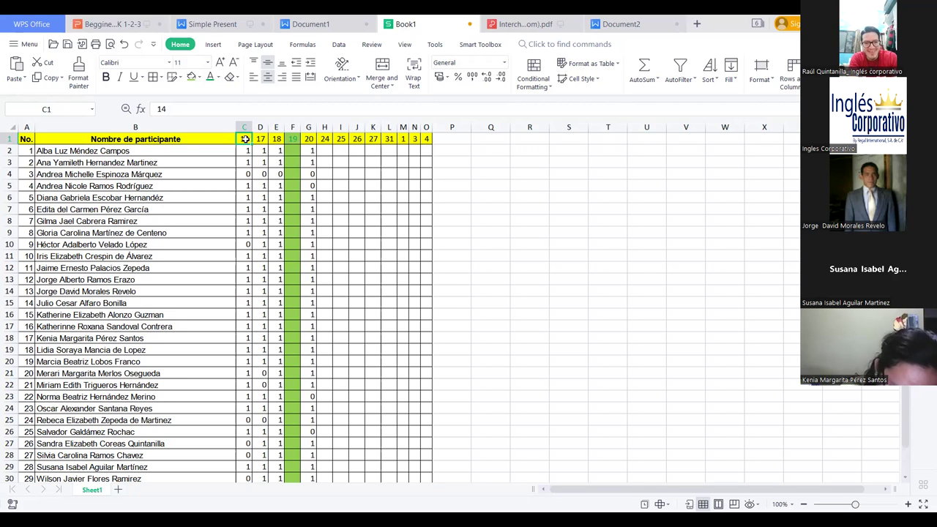
{"action": "scroll", "coordinate": [52, 267], "scroll_direction": "down", "scroll_amount": 3}
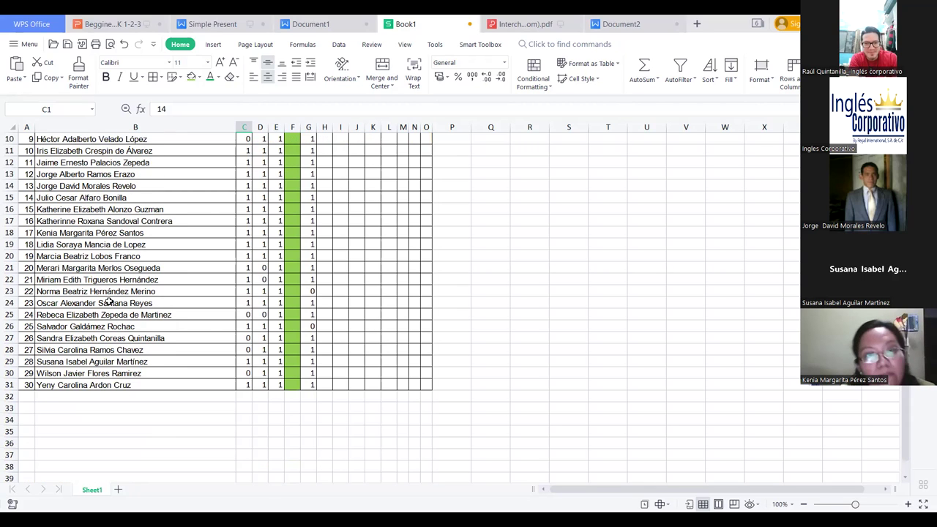
{"action": "scroll", "coordinate": [109, 302], "scroll_direction": "up", "scroll_amount": 3}
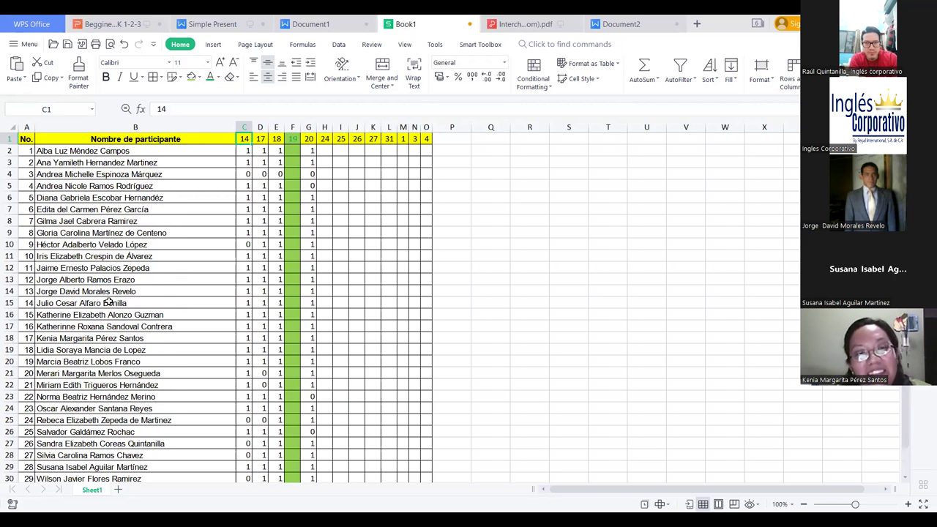
Add number 31 in A32 below the last participant and select the adjacent name cell.
{"action": "scroll", "coordinate": [109, 301], "scroll_direction": "down", "scroll_amount": 3}
{"action": "left_click", "coordinate": [26, 395]}
{"action": "type", "text": "31"}
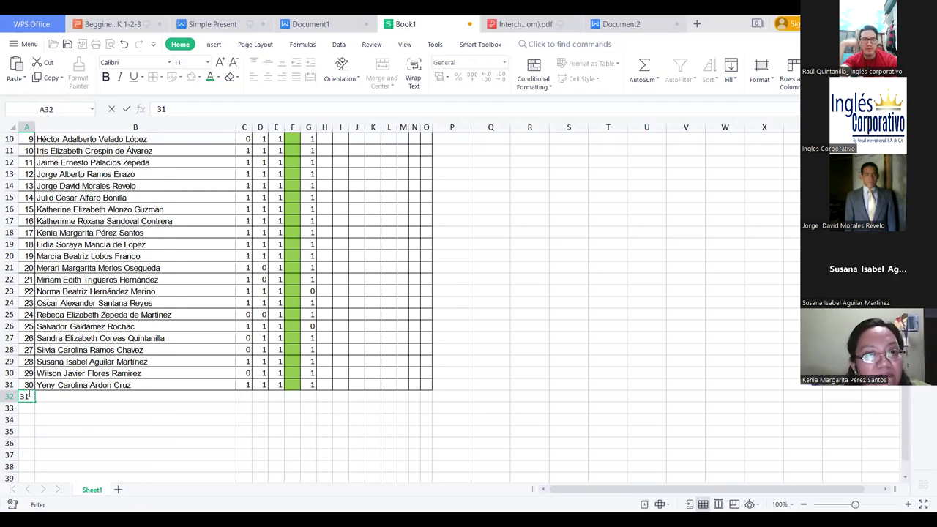
{"action": "left_click", "coordinate": [76, 396]}
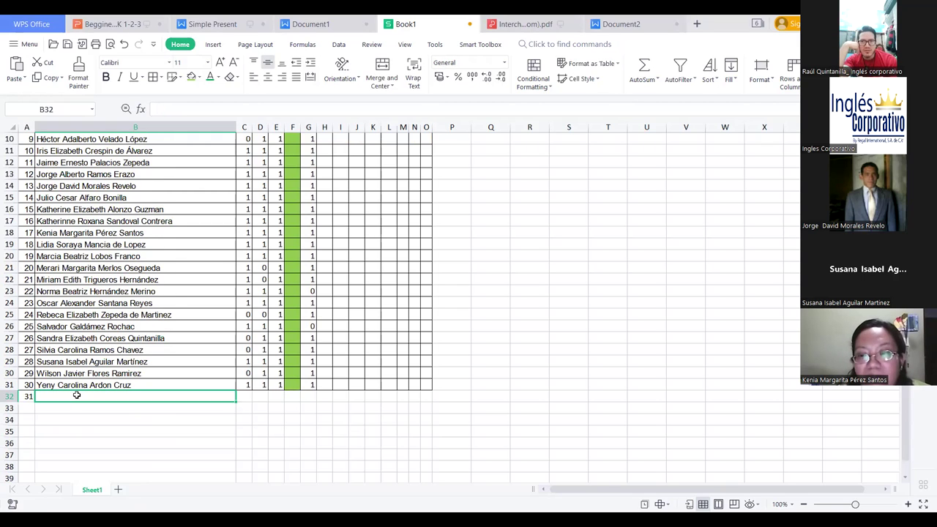